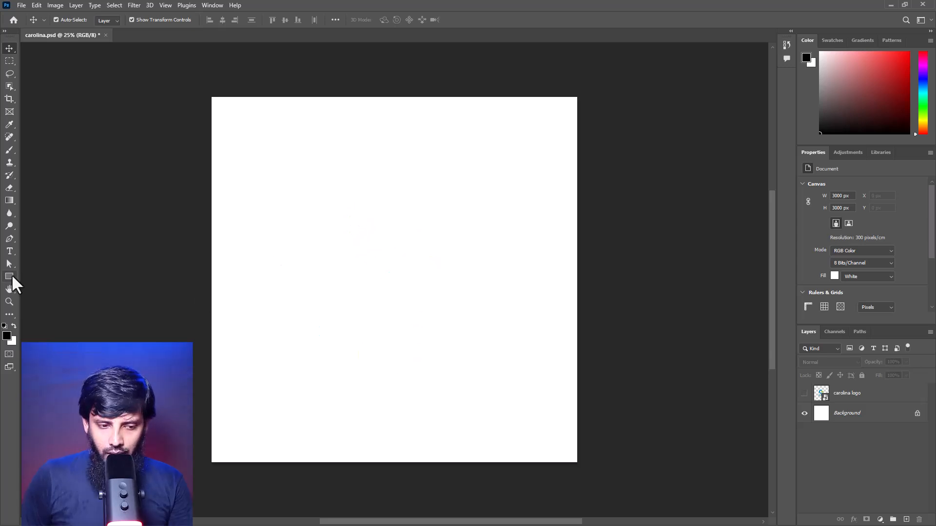
Draw a black circle about 600 px wide in the canvas's upper left area with the Ellipse tool in Shape mode.
right_click(10, 276)
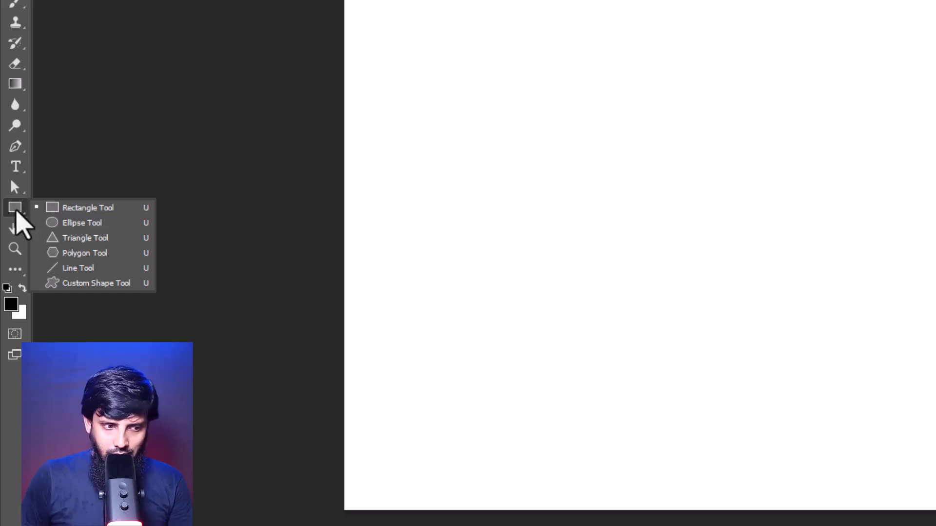
click(56, 224)
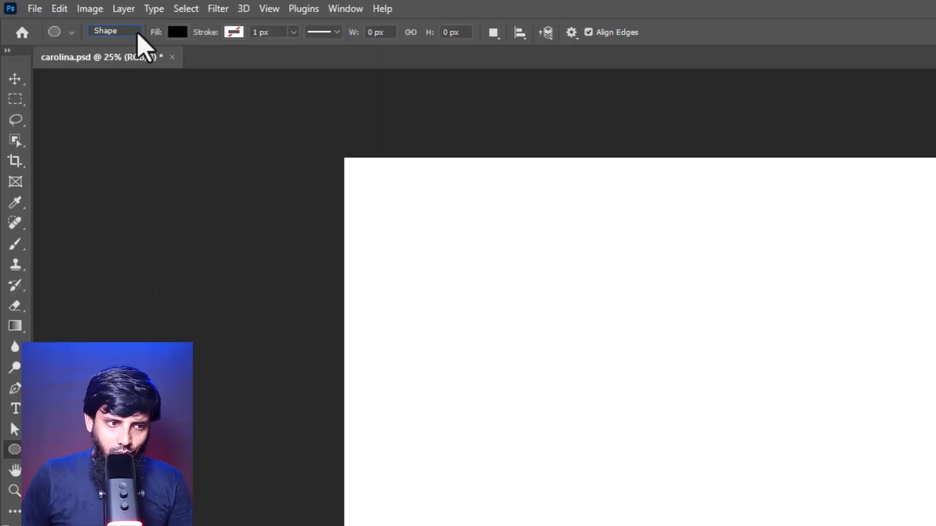
click(136, 32)
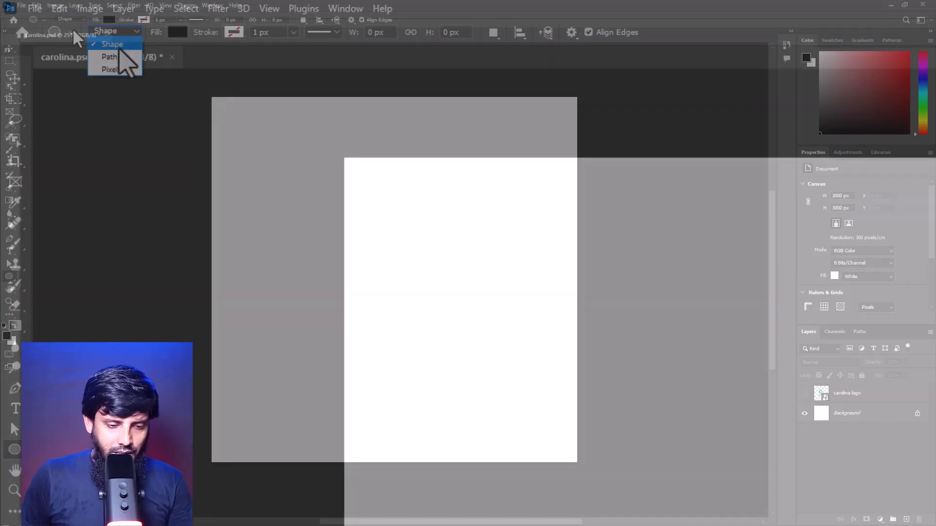
click(118, 45)
drag(276, 195, 319, 235)
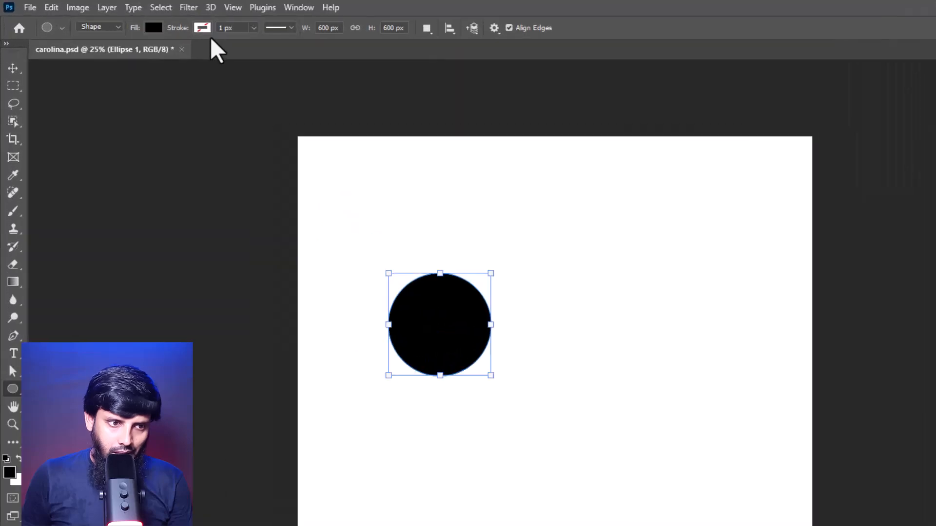
Turn the circle into a ring with a 150 px black stroke and no fill, and deselect it.
click(156, 22)
text(1)
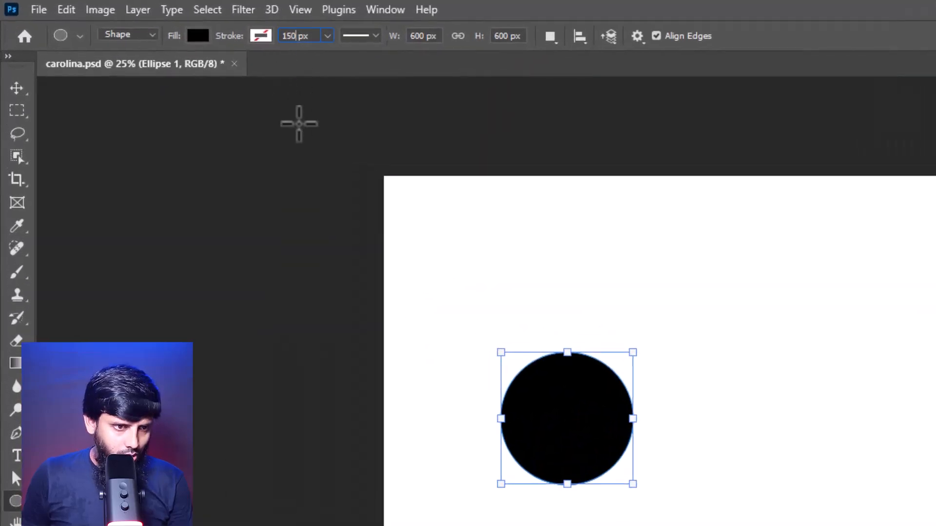
key(Return)
click(197, 35)
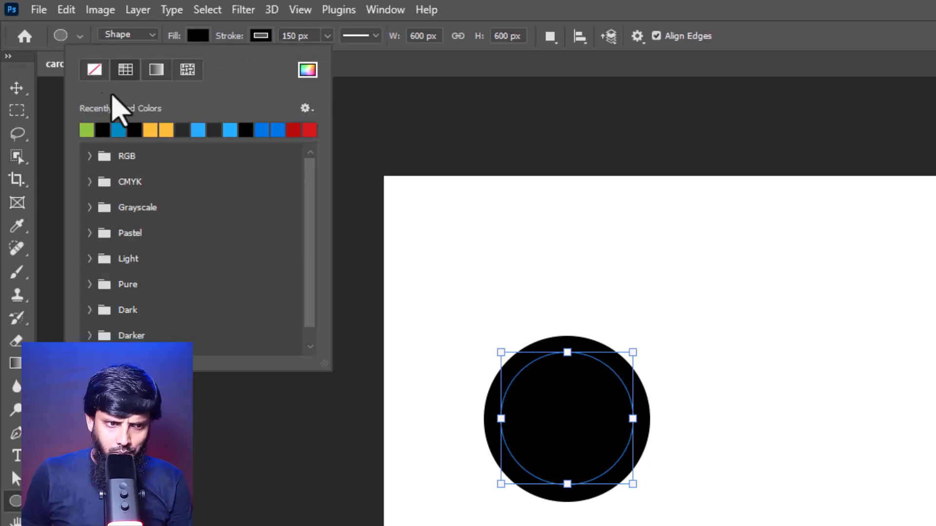
click(93, 71)
key(v)
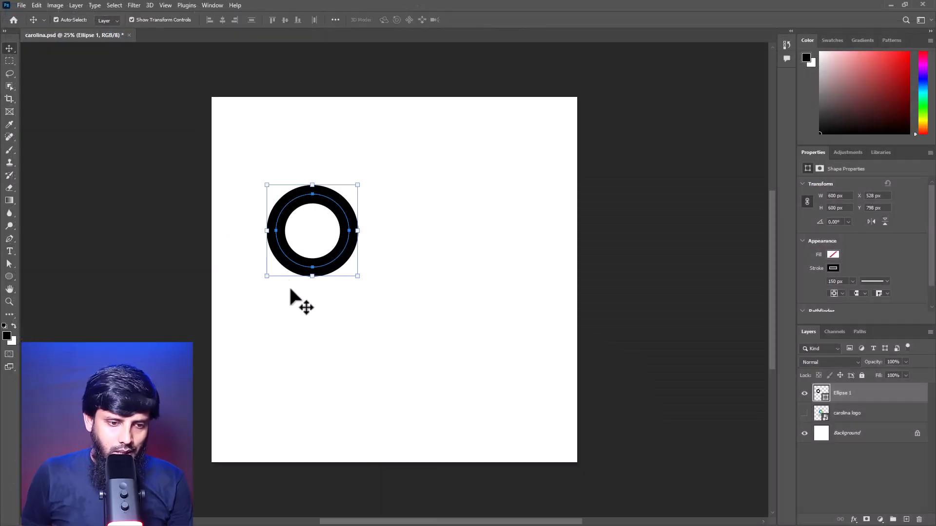
click(292, 295)
drag(319, 293, 382, 238)
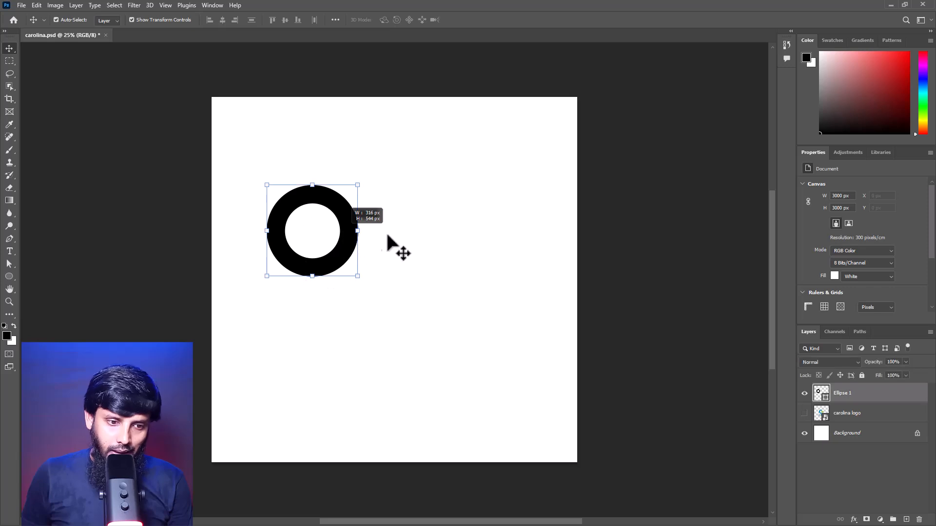
click(376, 250)
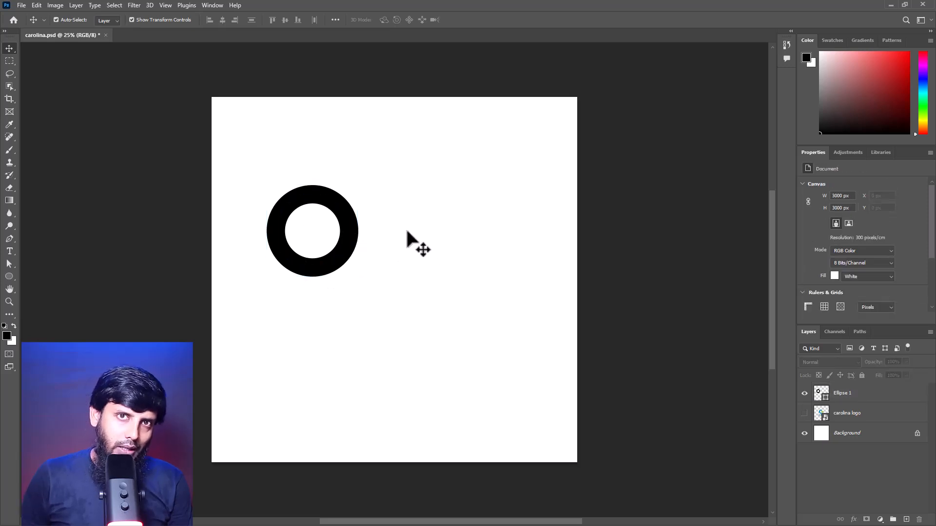
Draw a second solid black circle about 380 px wide right of the ring and enlarge it to about 508 px.
click(10, 277)
drag(417, 232, 463, 276)
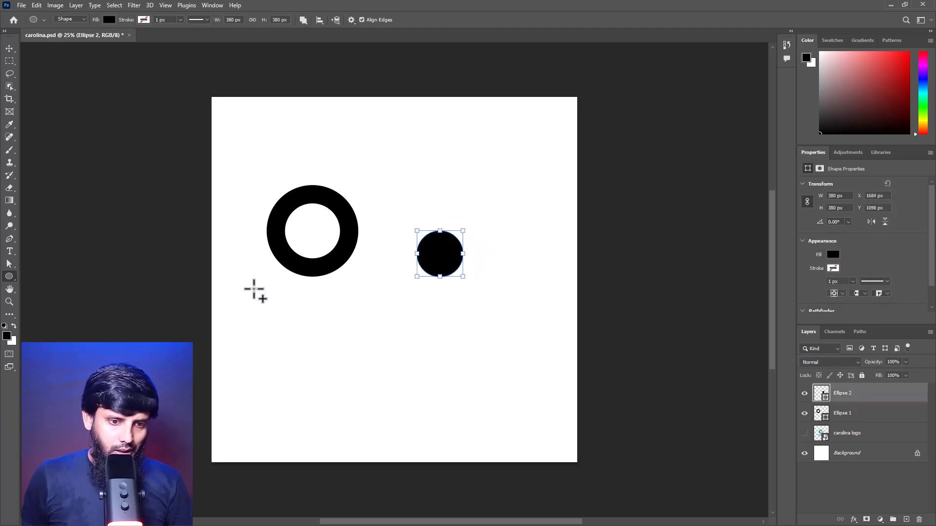
click(10, 49)
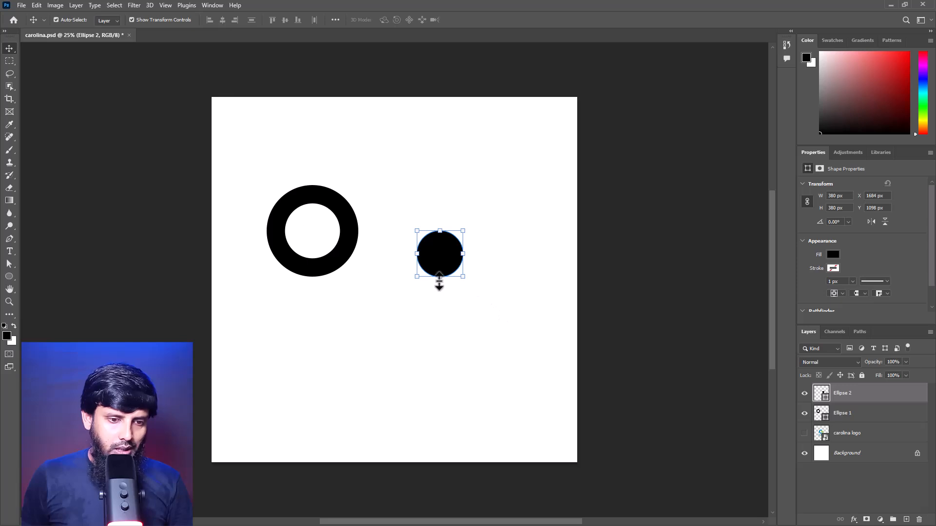
drag(442, 281, 444, 296)
key(Return)
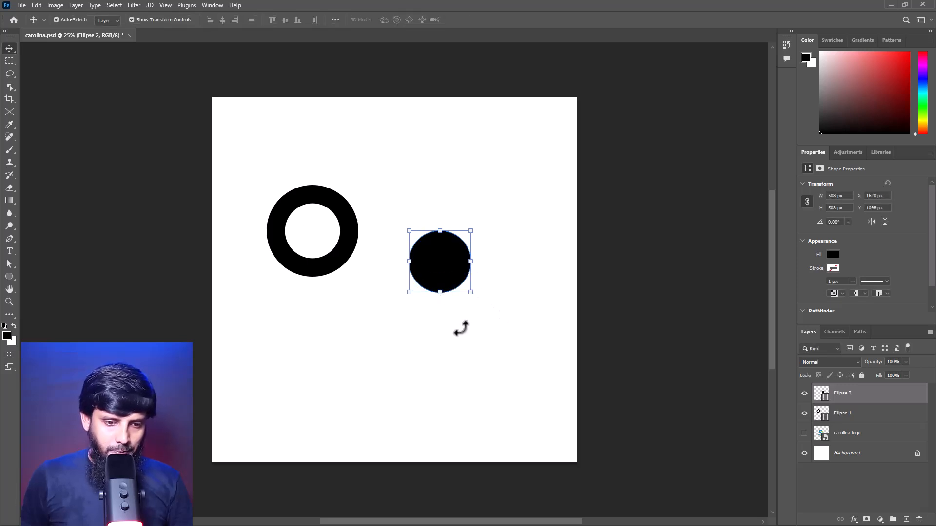
Duplicate the solid circle horizontally so the copy half overlaps the original, and rasterize both circle layers.
drag(441, 282, 486, 282)
shift+click(430, 275)
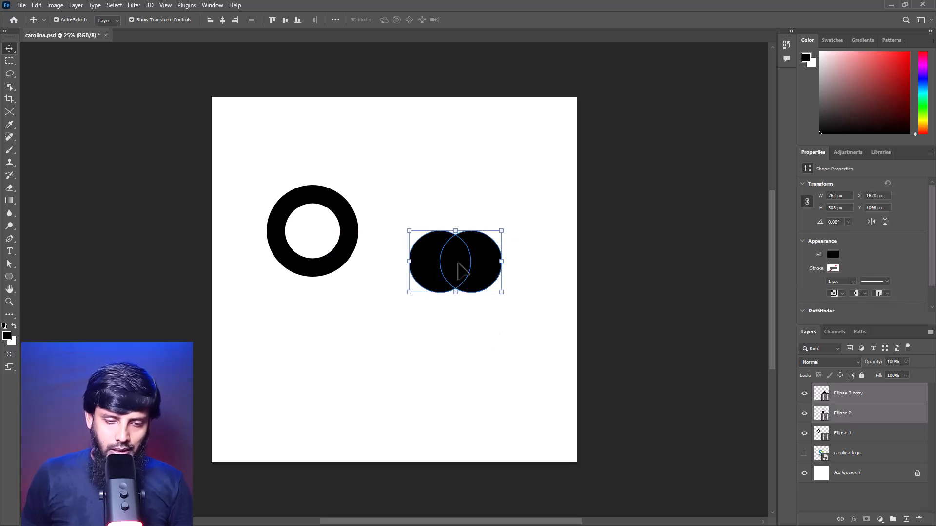
right_click(809, 389)
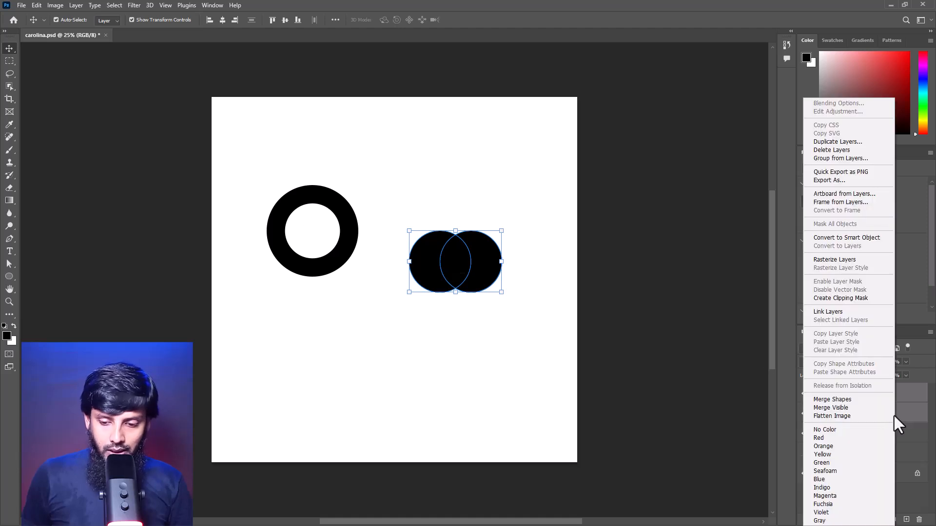
click(844, 260)
Copy the overlap of the two solid circles to a new layer as a leaf shape and hide both circle layers.
click(824, 421)
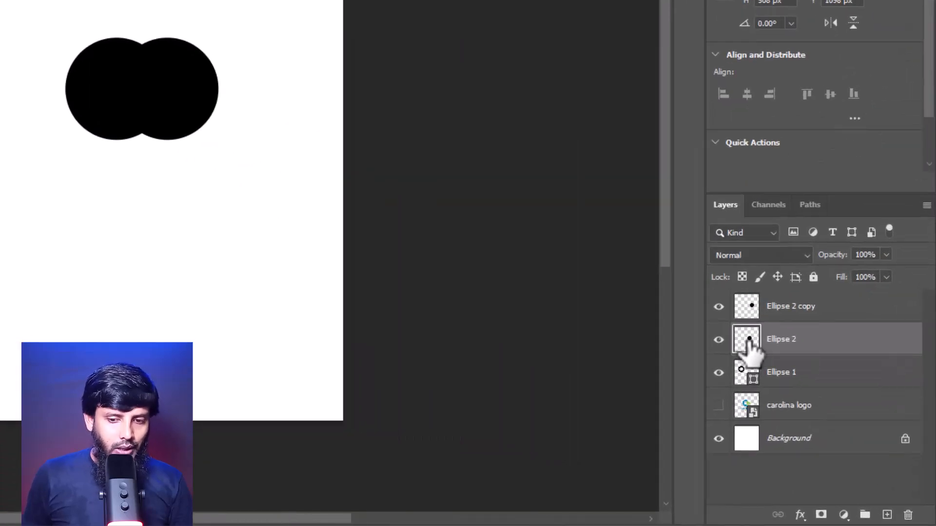
ctrl+click(749, 338)
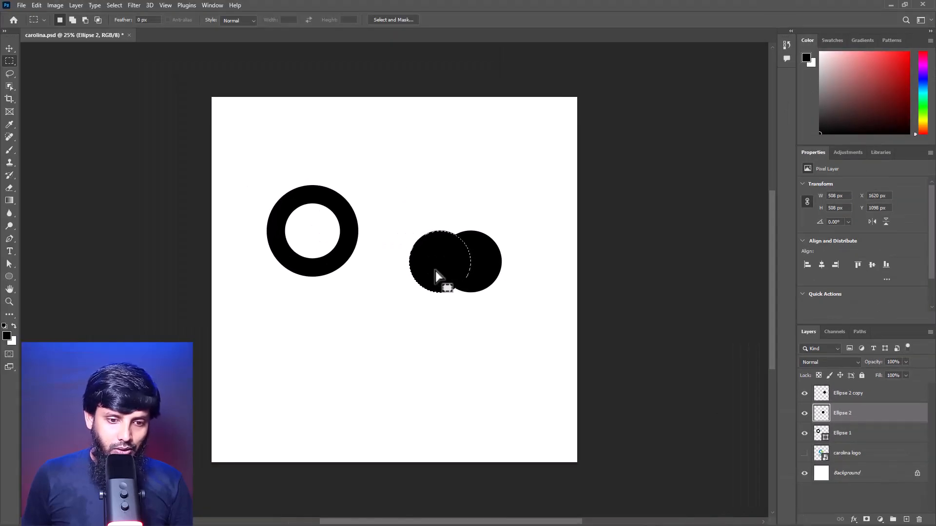
key(alt+bracketright)
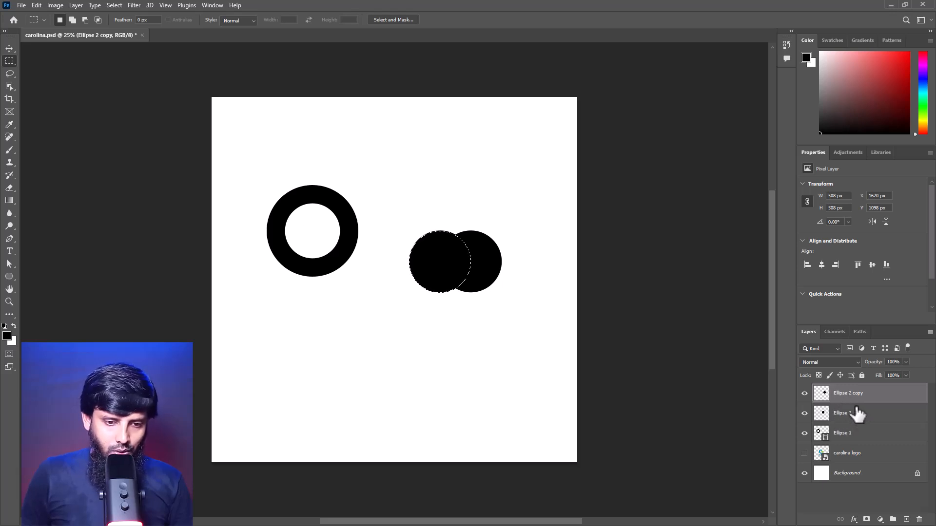
key(ctrl+j)
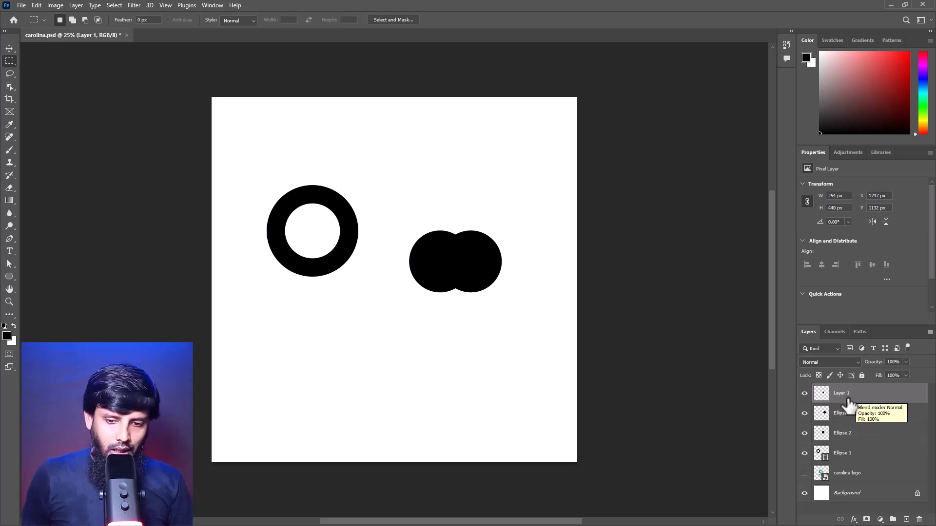
click(805, 414)
click(805, 433)
Duplicate the leaf to the right of the original and rotate the copy 45 degrees.
key(v)
drag(443, 269, 455, 251)
scroll(455, 242, up, 1)
drag(477, 213, 496, 238)
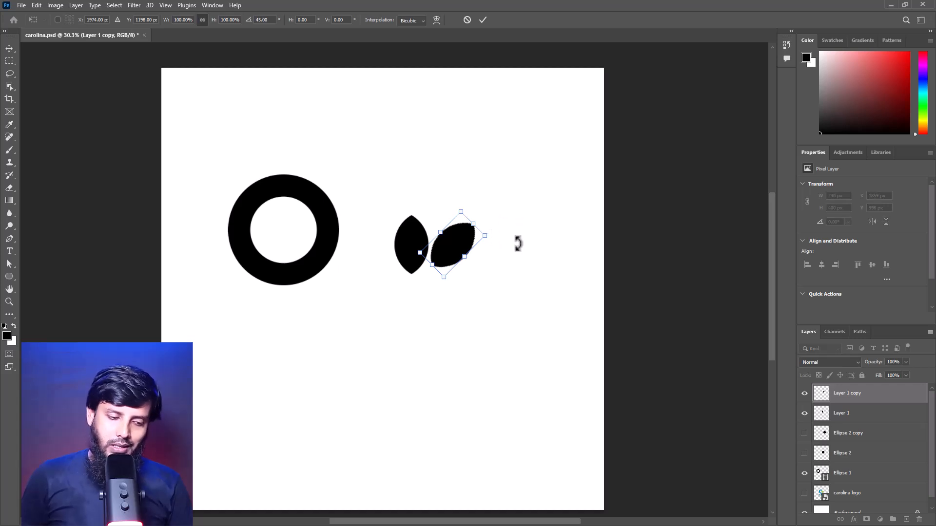
key(Return)
Duplicate the tilted leaf to the left of the upright leaf and rotate this copy -90 degrees.
drag(455, 257, 368, 205)
key(ctrl+j)
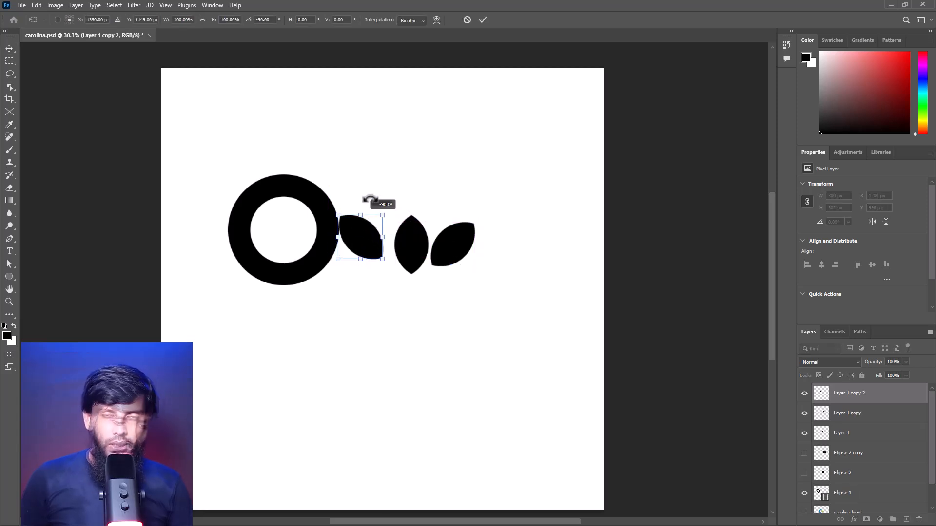
key(Return)
Position the two tilted leaves symmetrically below the upright leaf, one on each side, to form a three-leaf sprig.
drag(361, 251, 390, 261)
drag(453, 246, 462, 271)
drag(390, 281, 386, 293)
drag(445, 305, 441, 322)
drag(384, 293, 390, 292)
drag(448, 288, 437, 288)
Rotate all three leaves together 90 degrees clockwise, scale them to about 528 × 613 px and place them over the ring's right side.
click(403, 298)
shift+click(439, 280)
shift+click(400, 241)
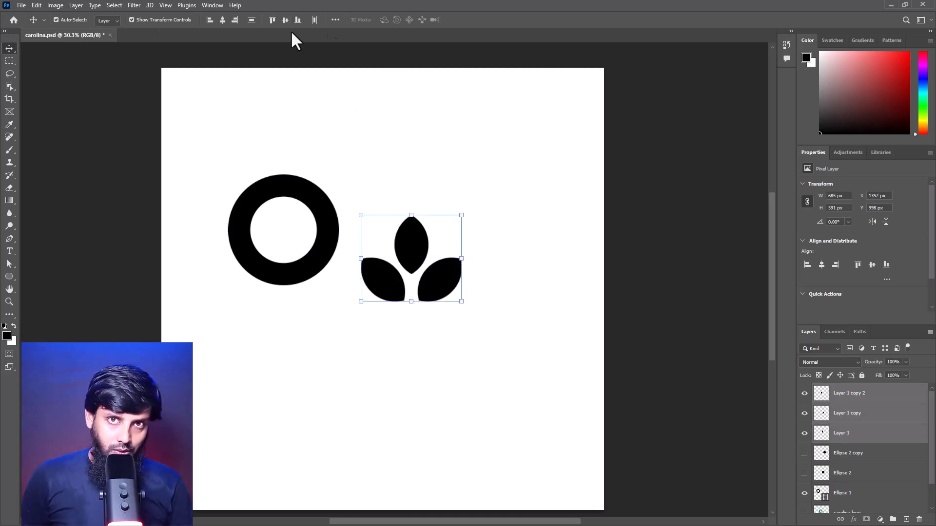
click(335, 20)
click(365, 76)
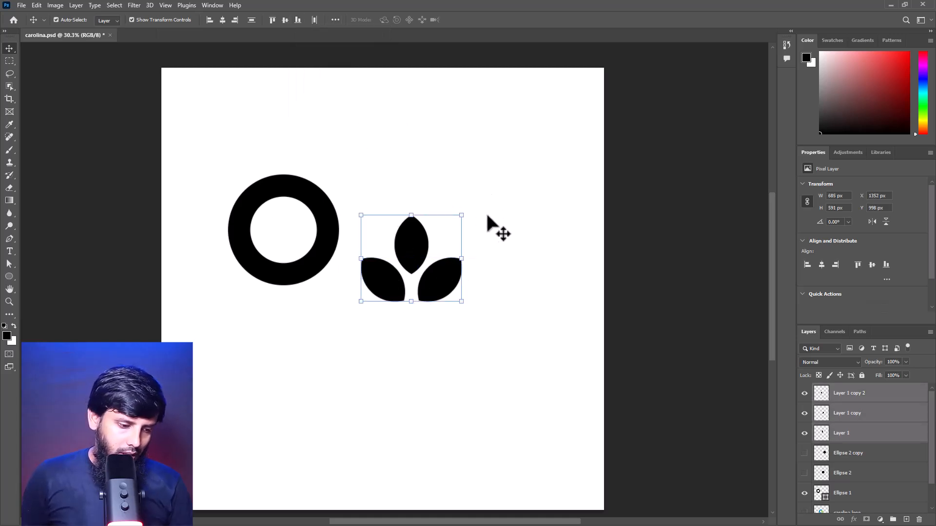
drag(418, 207, 375, 232)
key(Return)
key(Return)
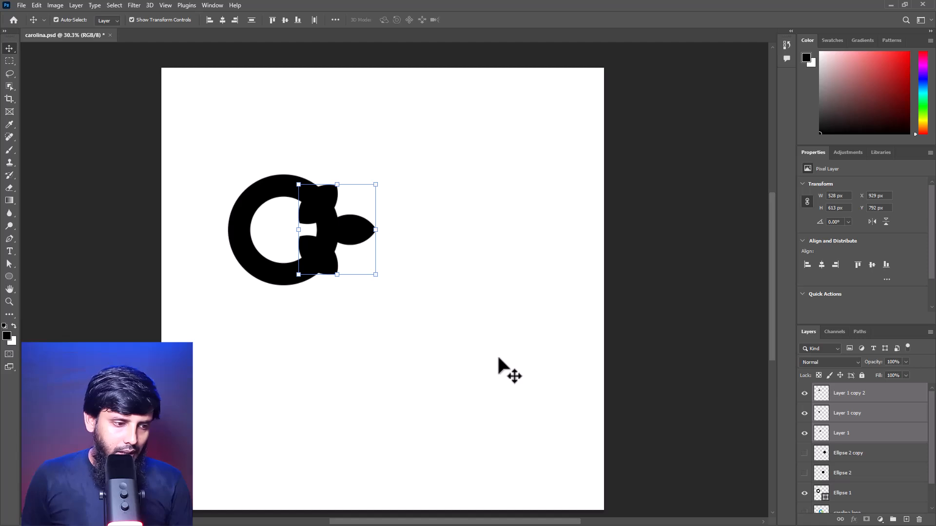
click(383, 335)
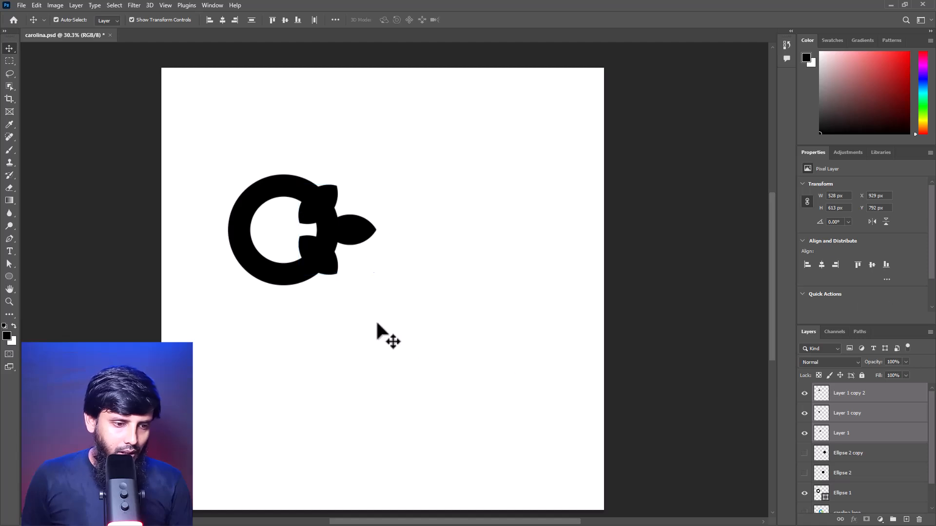
Merge the three leaf layers into one layer.
click(869, 399)
ctrl+click(861, 420)
ctrl+click(854, 438)
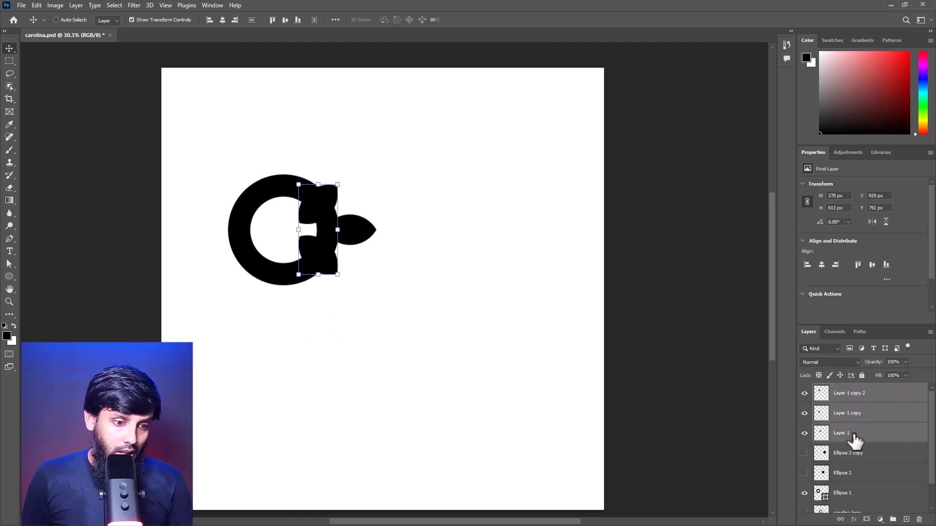
right_click(861, 439)
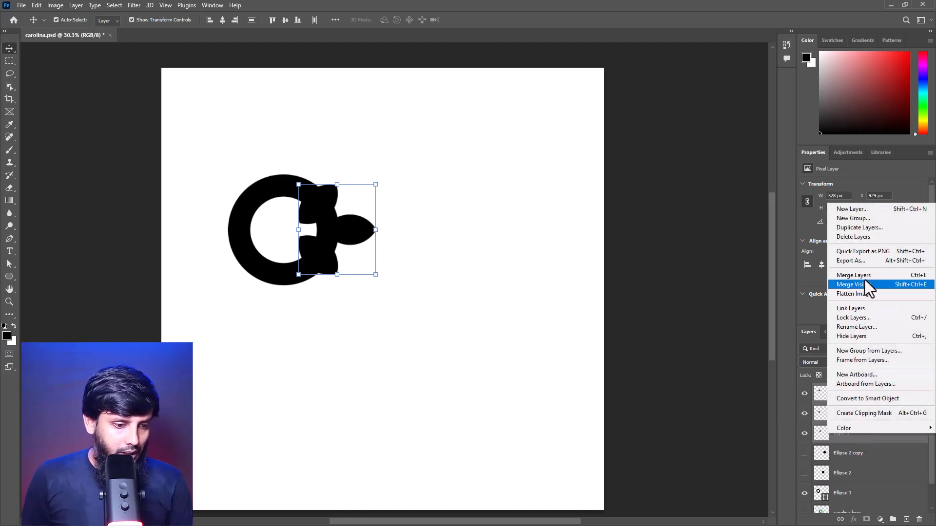
click(854, 275)
Align the vertical centers of the merged leaves and the ring, and rasterize the ring layer.
drag(283, 328, 428, 163)
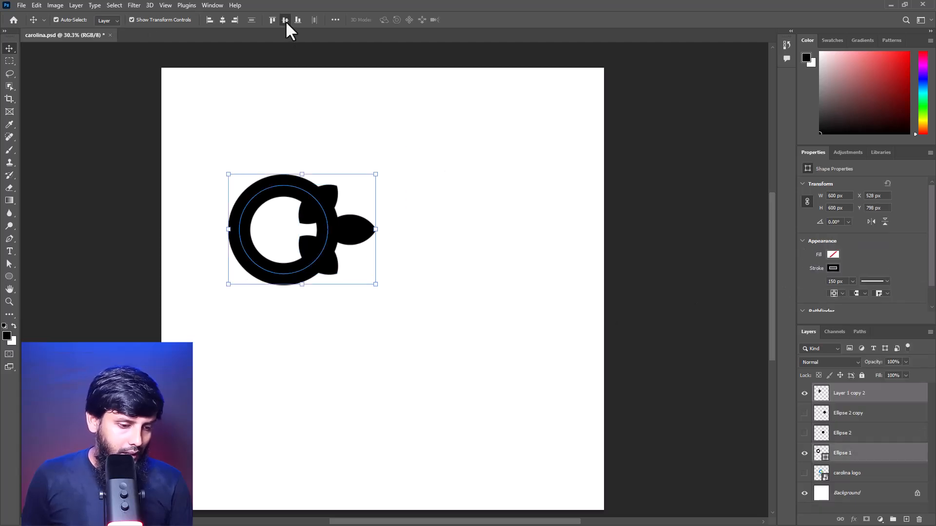
drag(247, 336, 263, 247)
right_click(899, 461)
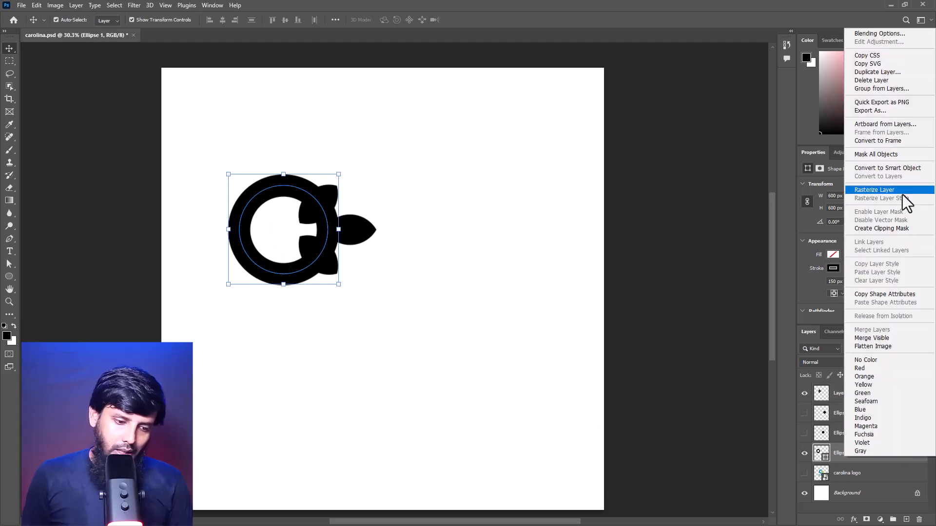
click(905, 190)
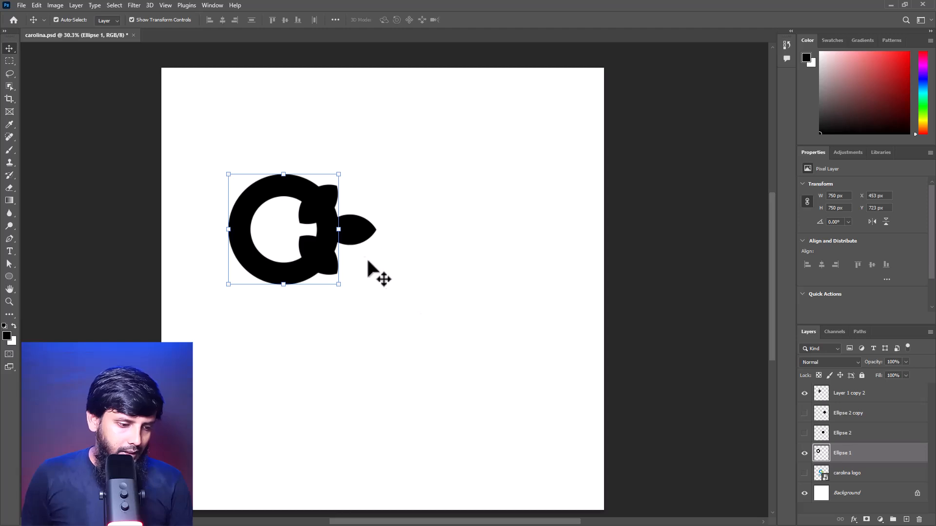
Scale the merged leaves to about 92% and nudge them slightly right over the ring's edge.
click(368, 229)
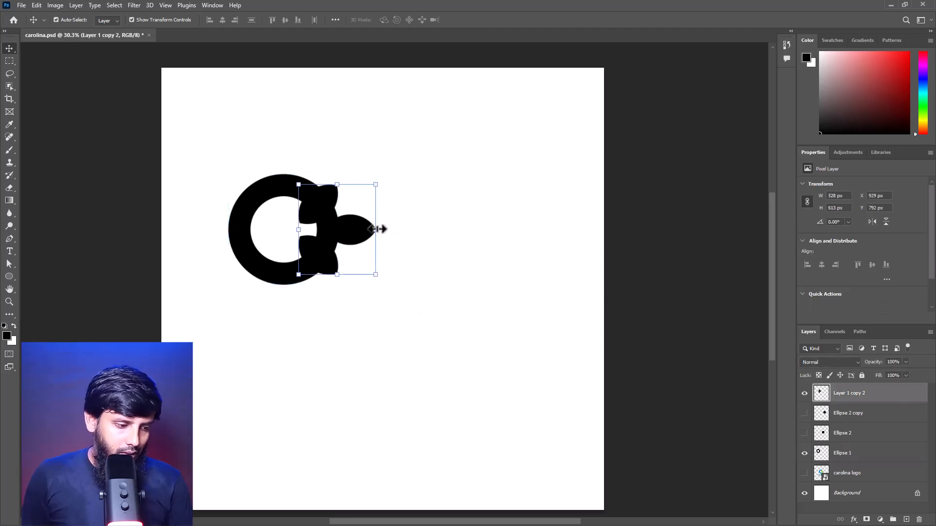
drag(380, 229, 371, 230)
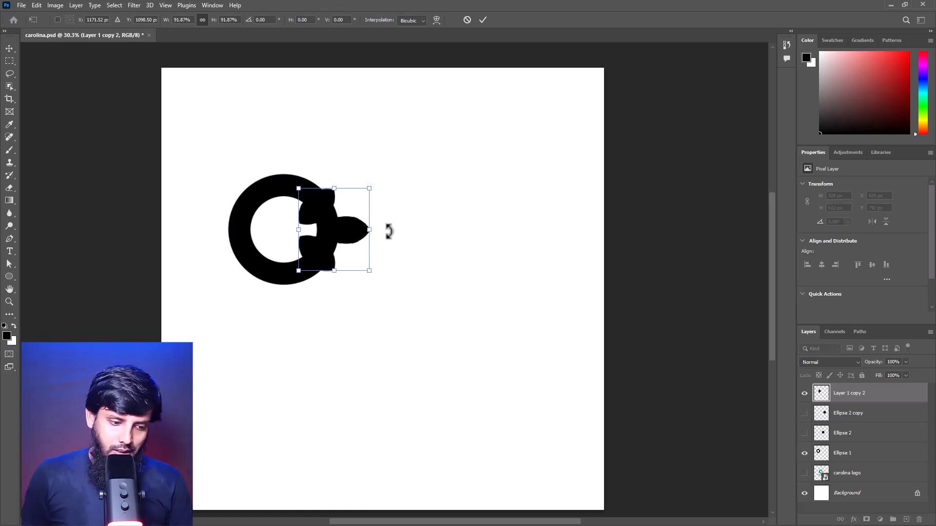
key(shift+Right)
key(shift+Right)
key(Return)
Load the outline of the merged leaves layer as a selection and expand it by 45 pixels.
drag(271, 320, 400, 153)
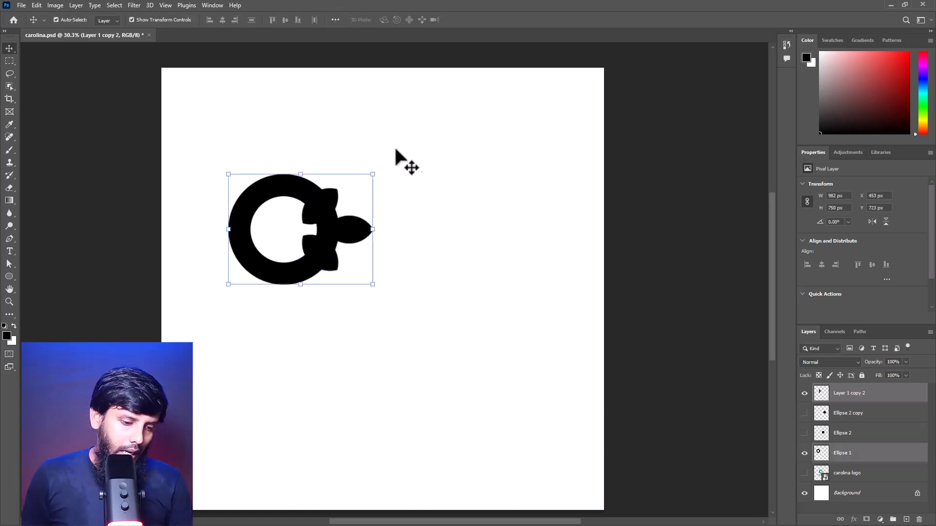
drag(438, 183, 362, 281)
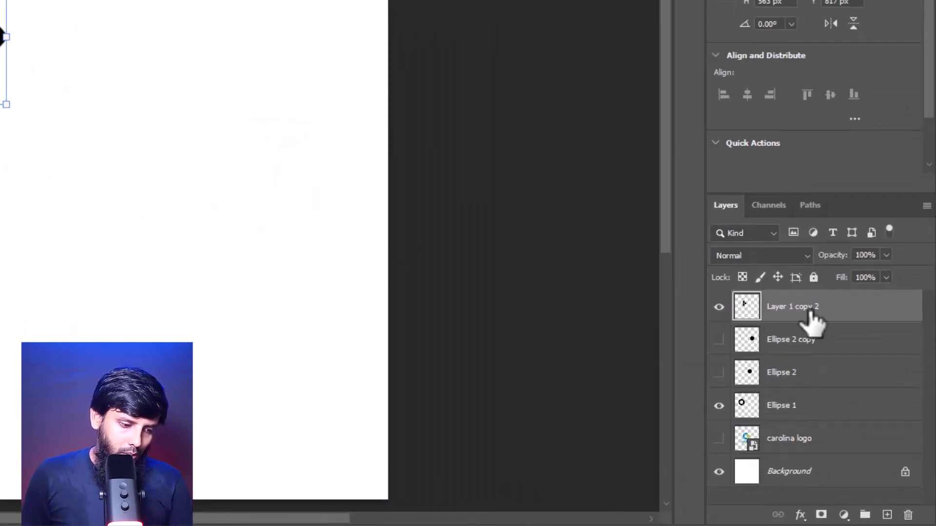
drag(813, 322, 746, 312)
ctrl+click(745, 306)
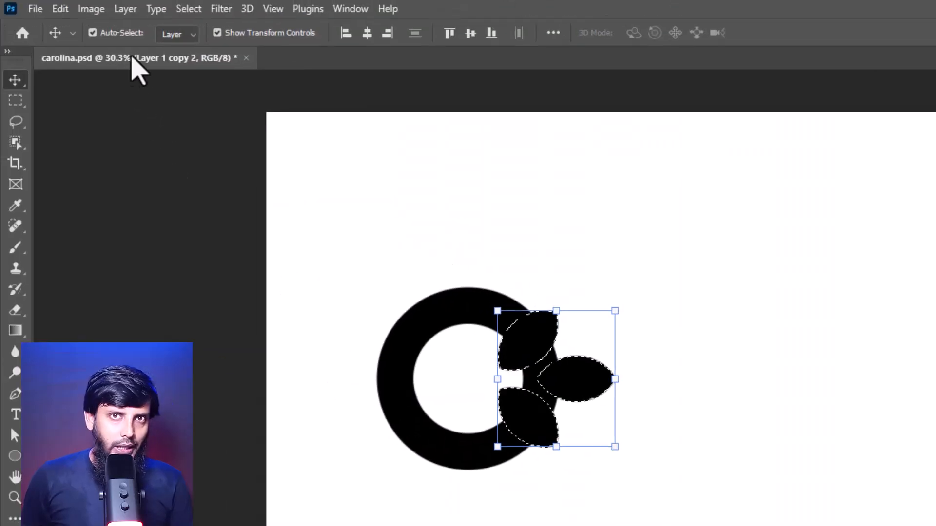
click(184, 10)
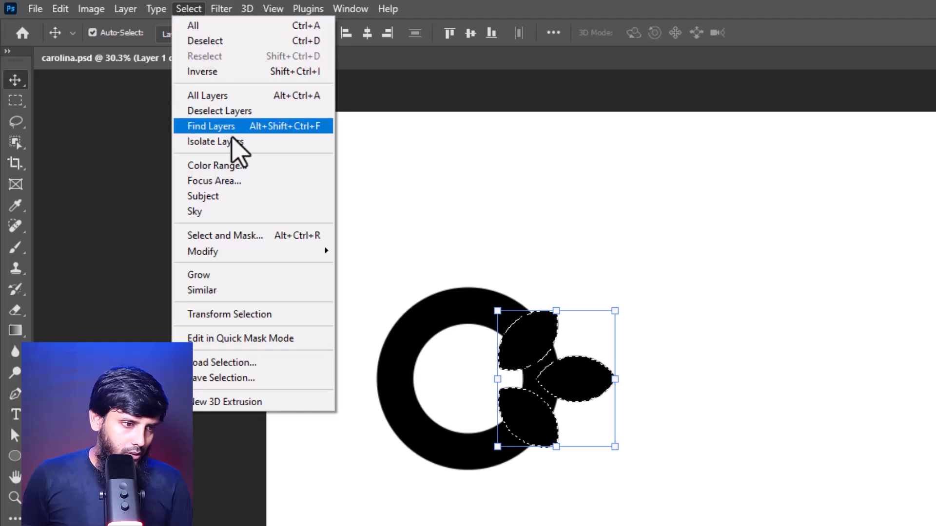
mouse_move(320, 254)
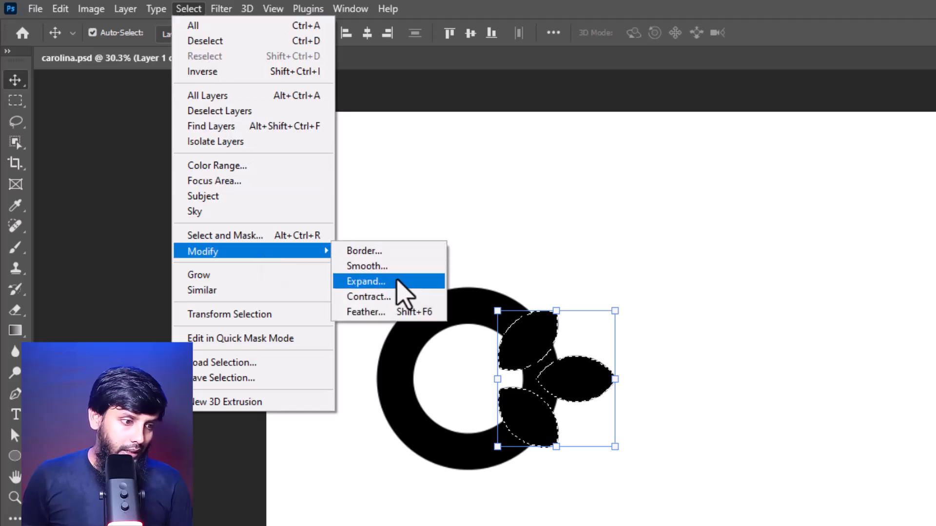
click(397, 282)
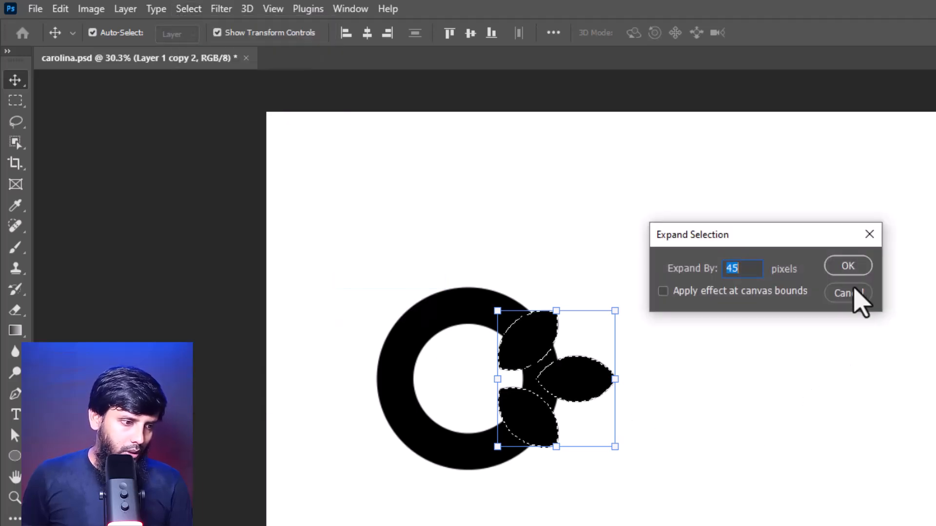
click(851, 267)
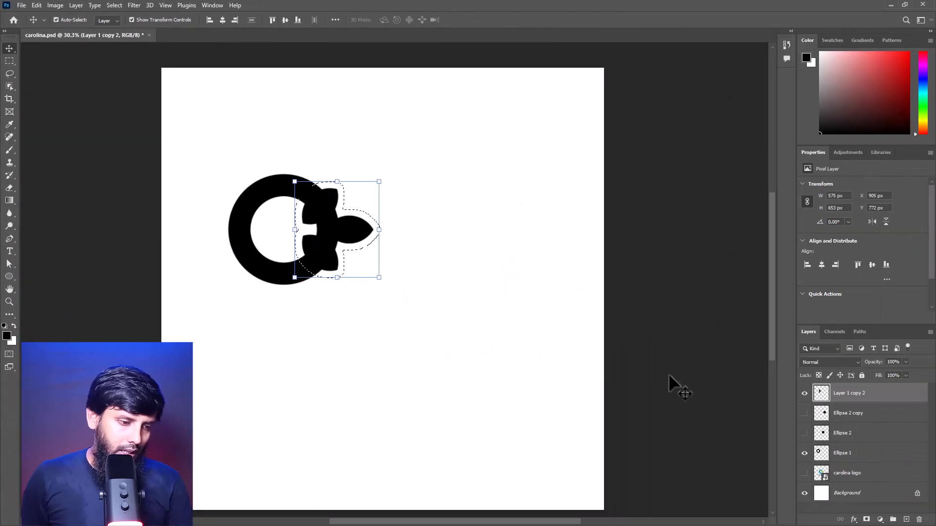
Delete the expanded leaf area from the ring layer Ellipse 1 and clear the selection.
click(868, 459)
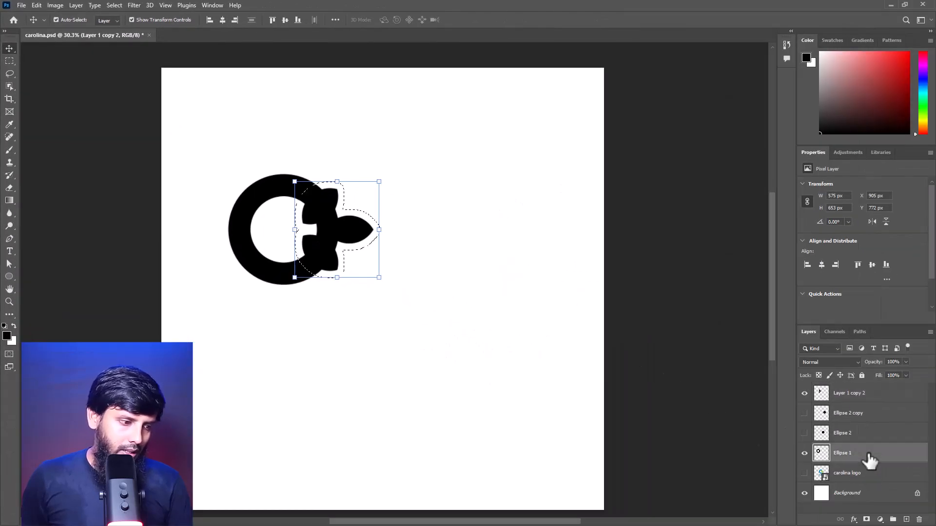
key(Delete)
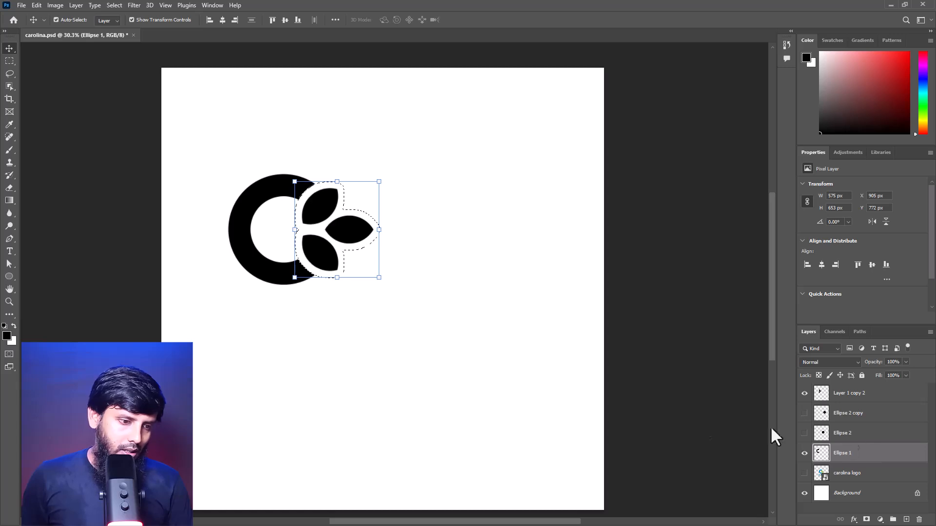
key(ctrl)
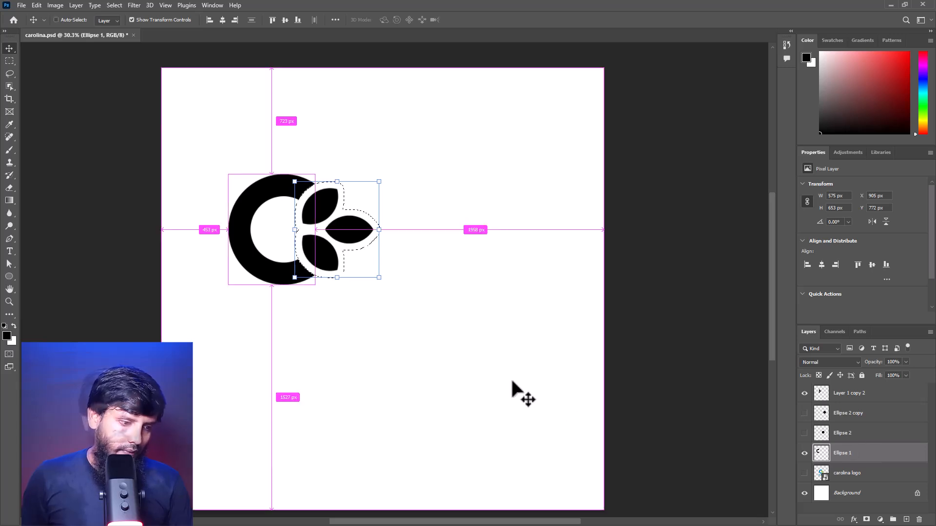
key(ctrl+d)
click(451, 346)
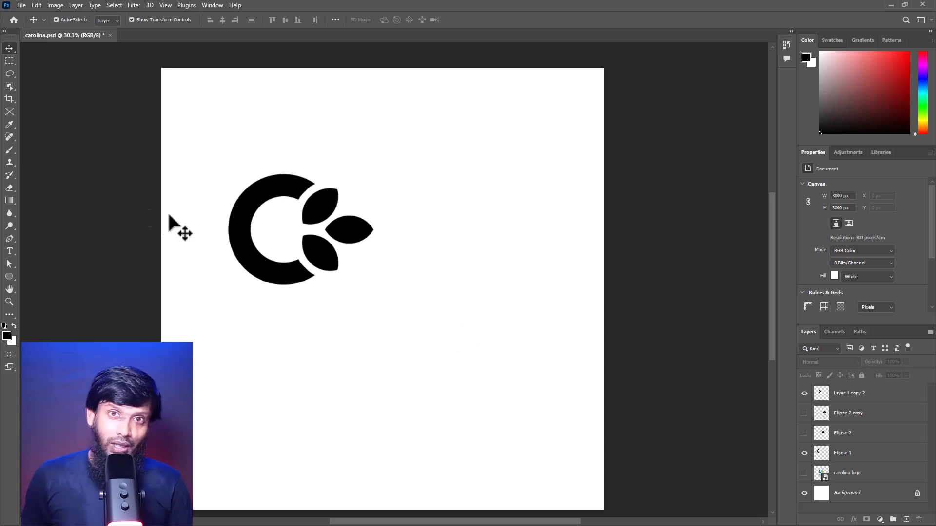
Add separate black text layers Carolina and HERBS below the symbol in CocogooseProTrial Regular, enlarged to about 29.2 pt and 21.2 pt.
key(t)
click(322, 355)
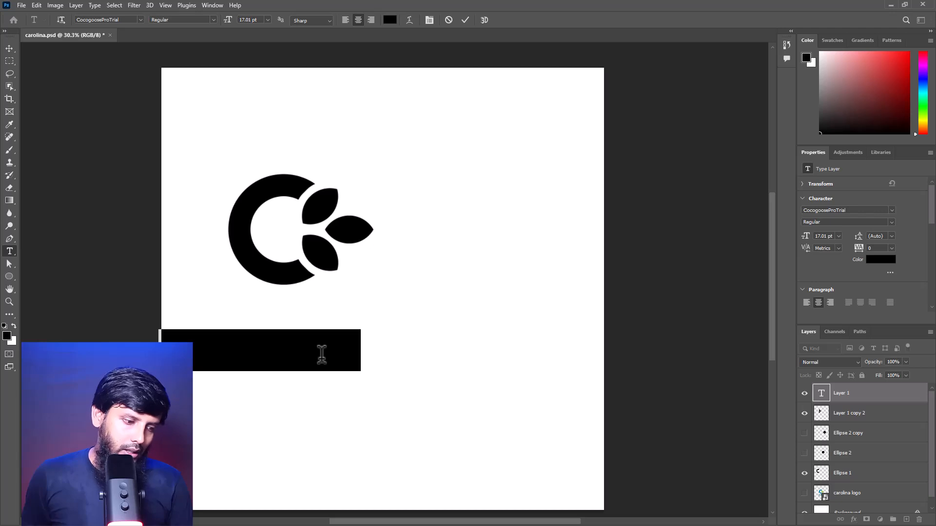
text(Carolina)
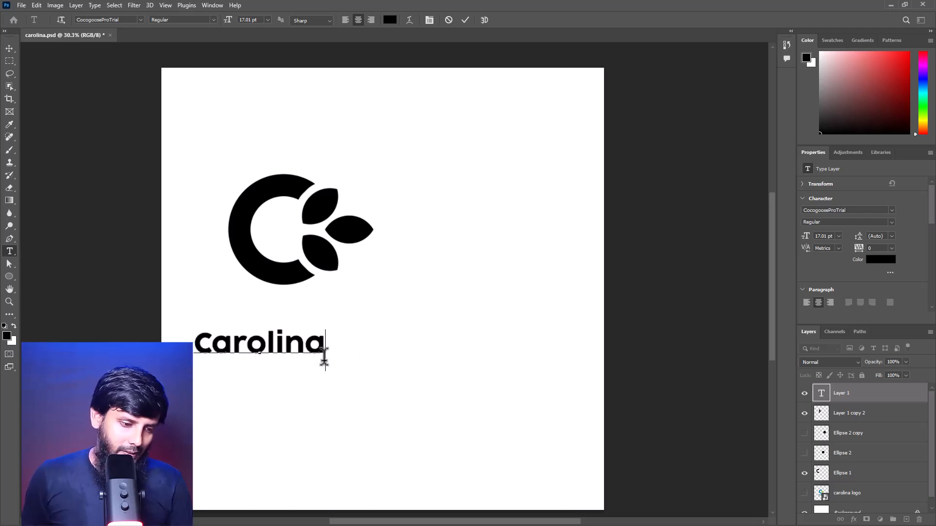
click(322, 408)
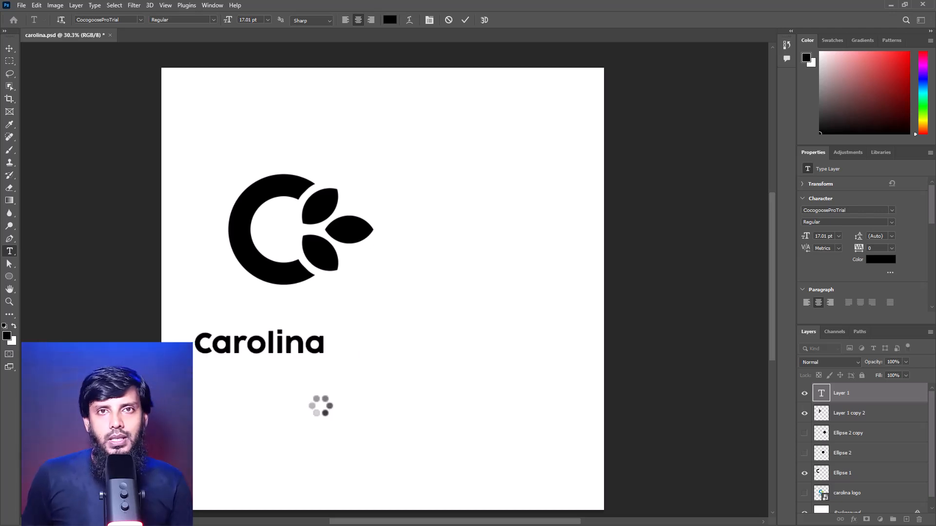
click(325, 407)
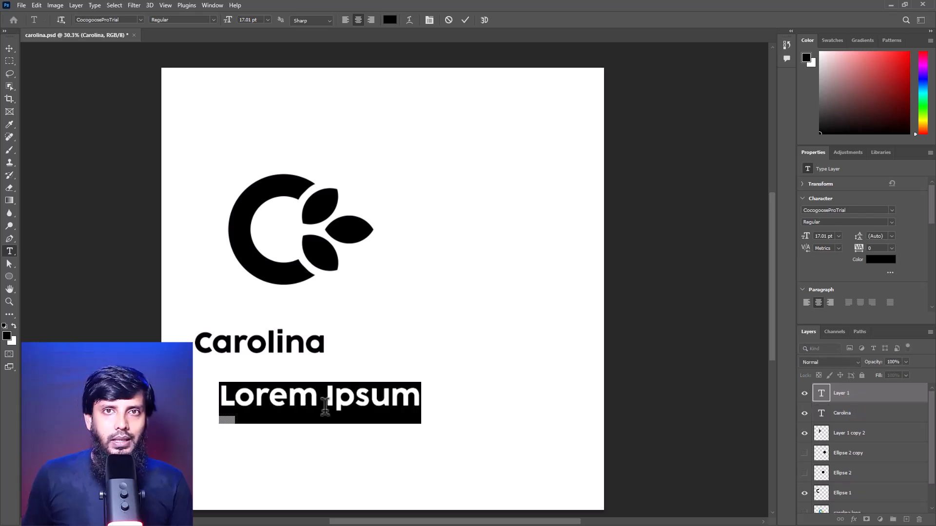
text(HERBS)
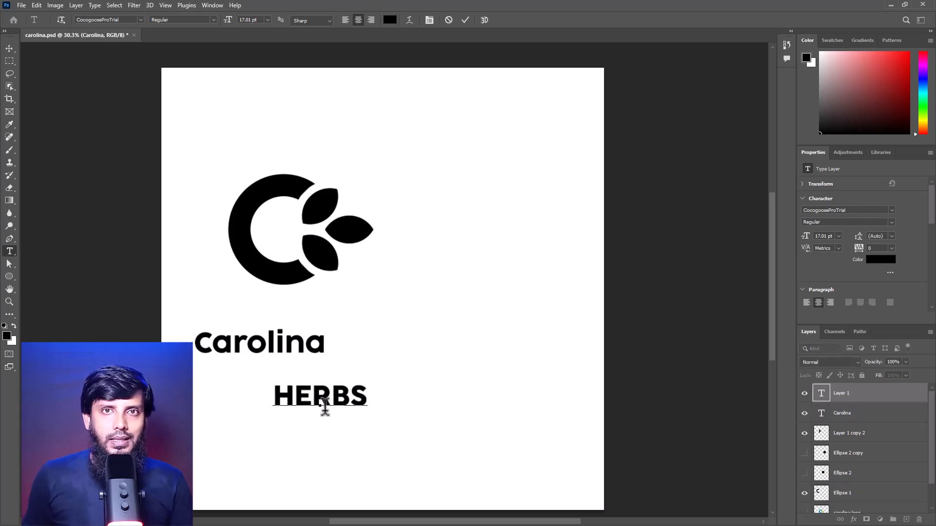
click(10, 48)
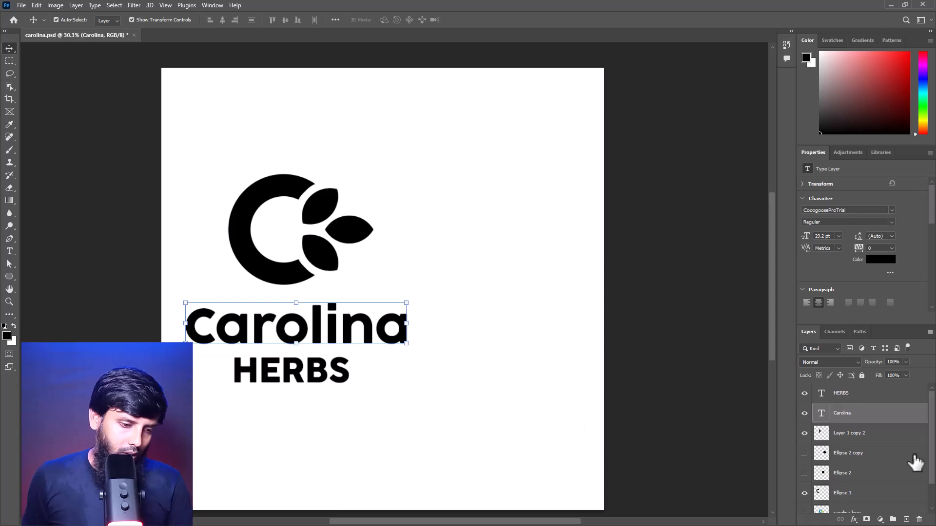
Show the carolina logo reference layer and give the ring a Color Overlay in the blue sampled from it.
scroll(865, 464, down, 2)
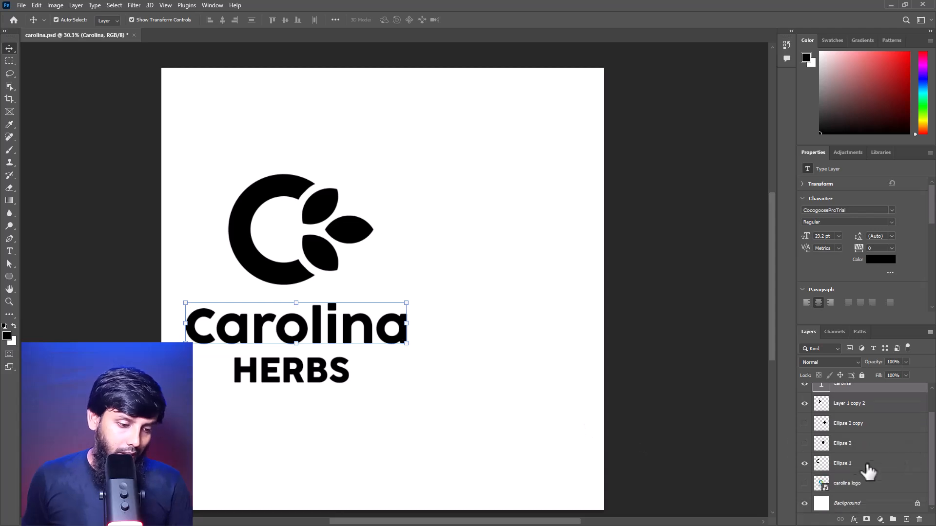
click(851, 489)
click(269, 280)
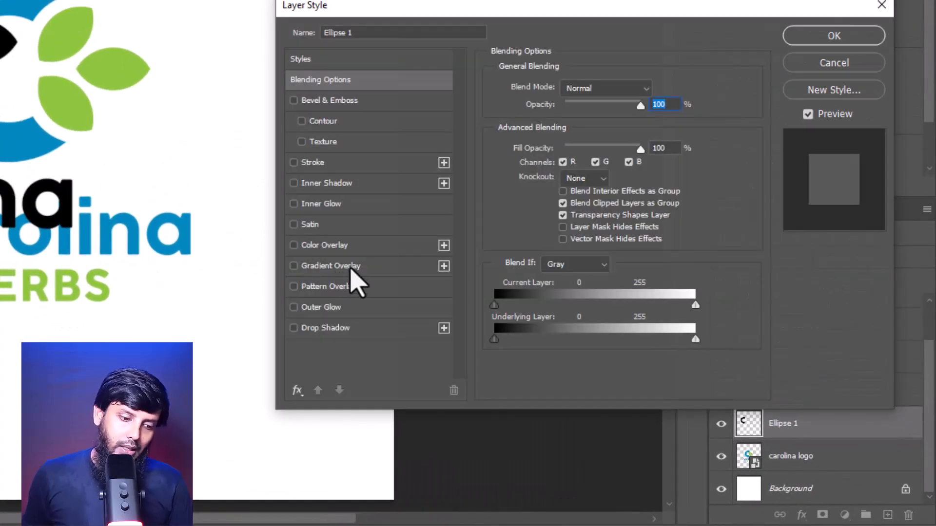
click(358, 245)
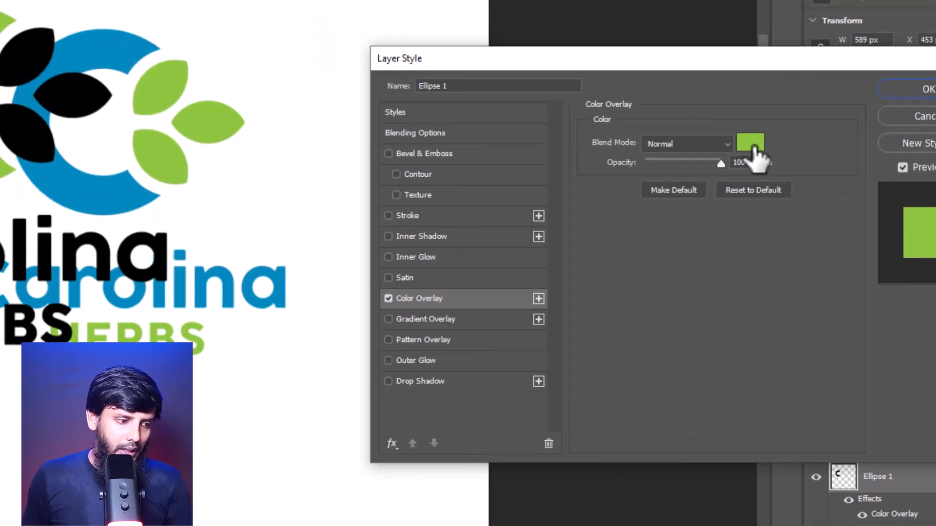
click(656, 90)
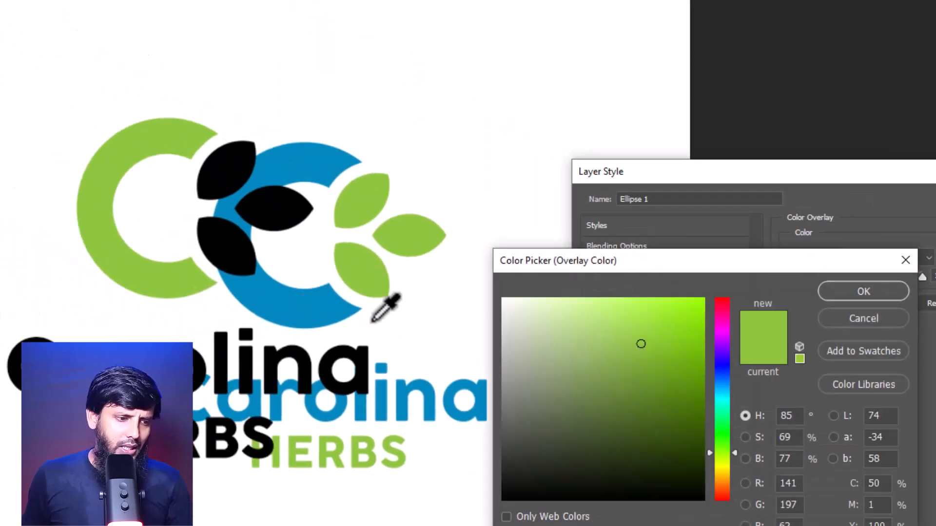
click(344, 310)
click(863, 291)
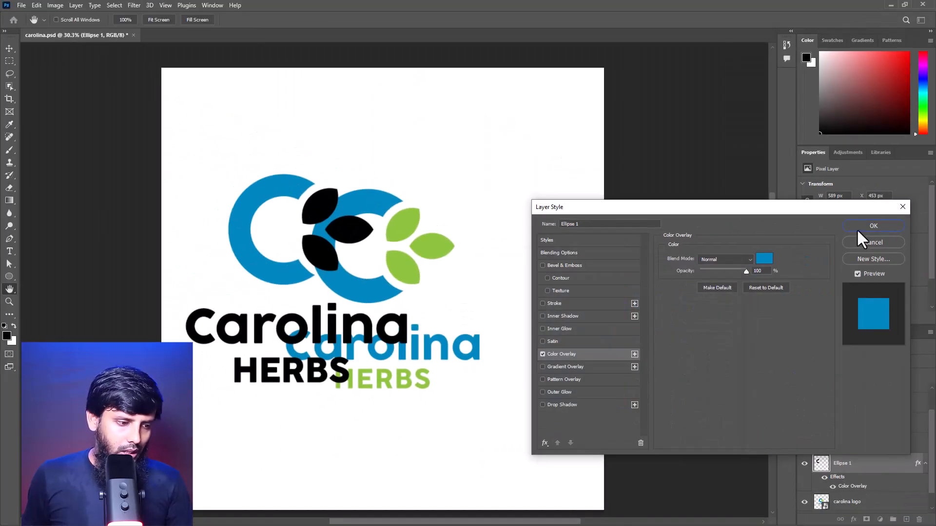
click(858, 229)
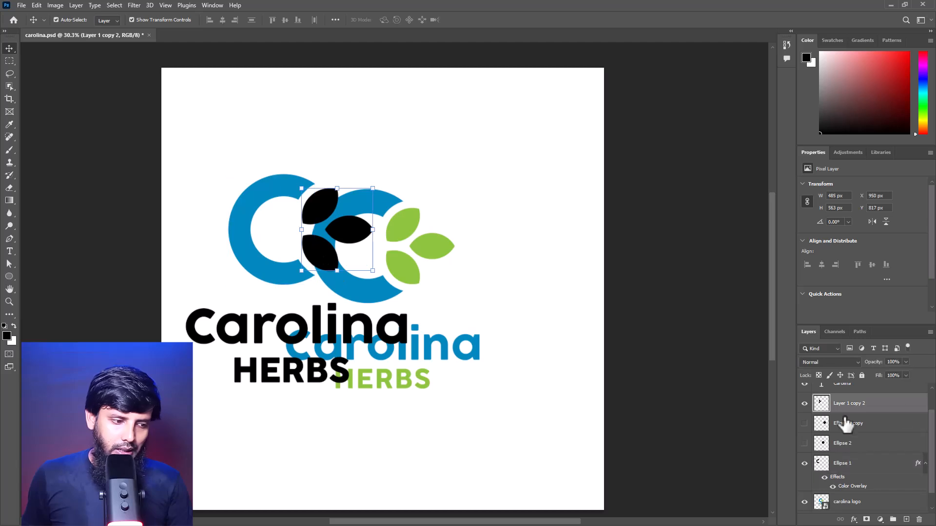
Give the merged leaves layer a Color Overlay in the green sampled from the reference logo's leaves.
double_click(846, 411)
click(568, 355)
click(765, 259)
click(430, 254)
click(710, 280)
click(873, 225)
Color the Carolina text with the reference logo's blue and the HERBS text with its green.
click(391, 405)
click(881, 259)
click(347, 272)
click(697, 282)
ctrl+click(293, 386)
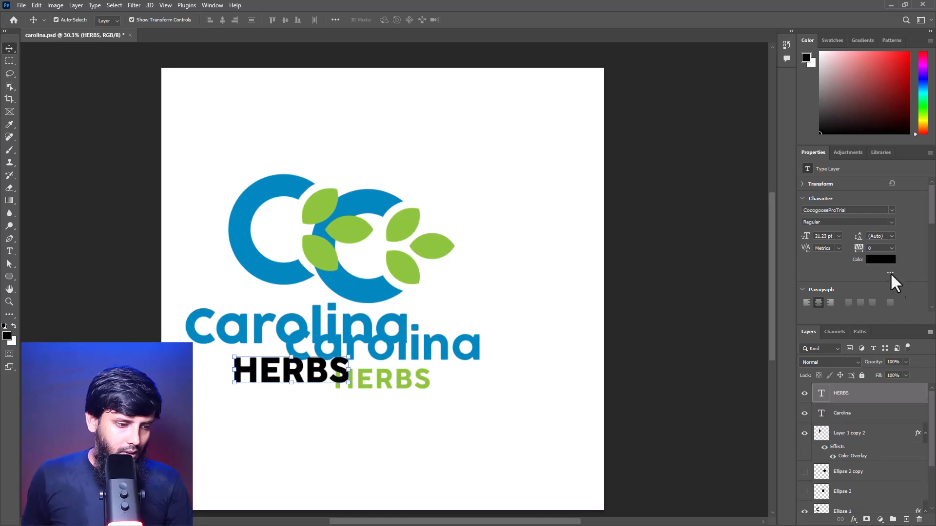
click(881, 260)
click(324, 255)
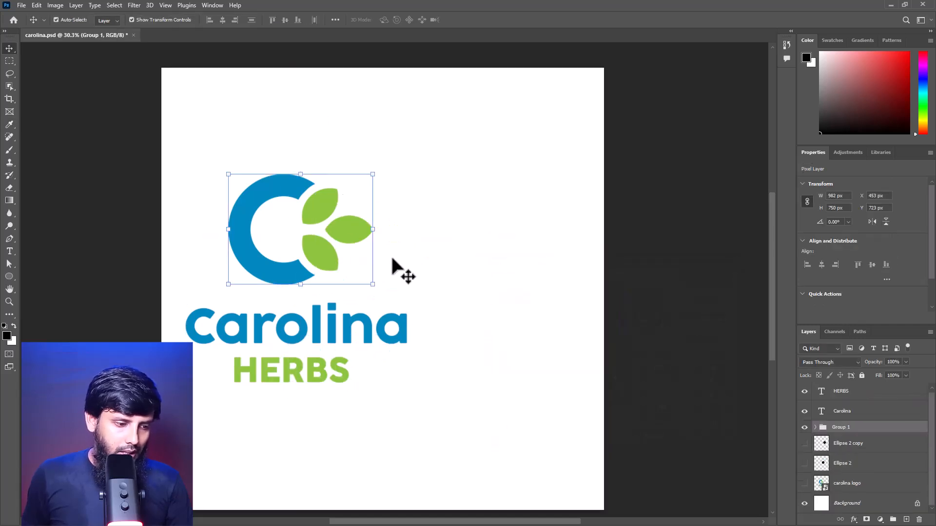
Center the symbol and both text lines horizontally on one another, and set the Carolina text to 25 pt, nudged slightly up.
ctrl+click(843, 412)
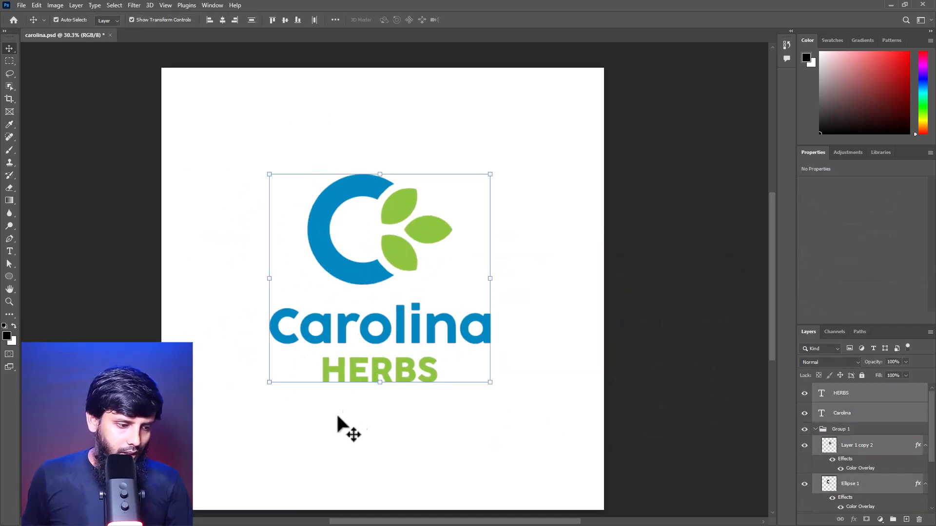
text(25)
key(Return)
key(shift+Up)
key(shift+Up)
key(shift+Up)
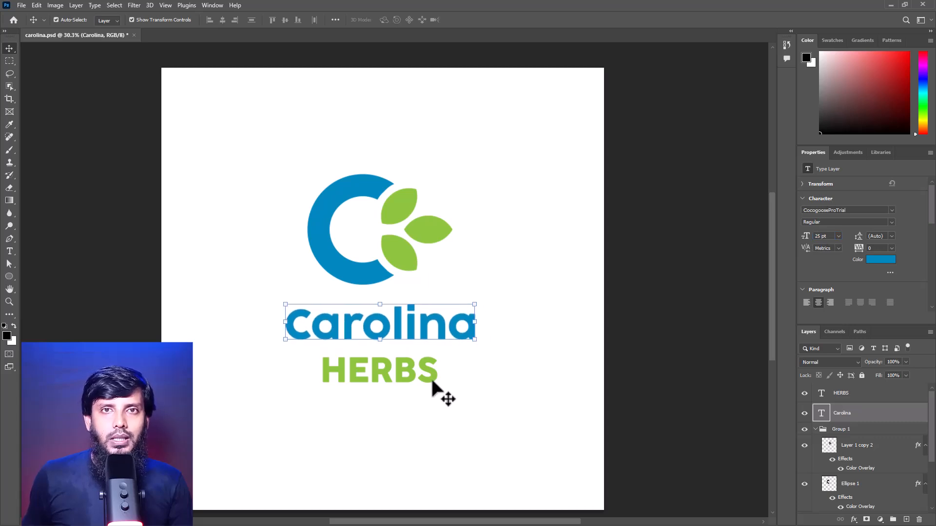
Reduce the font size of the HERBS text and nudge it up until it sits close beneath Carolina.
click(427, 376)
double_click(822, 237)
key(shift+Up)
key(shift+Up)
key(shift+Up)
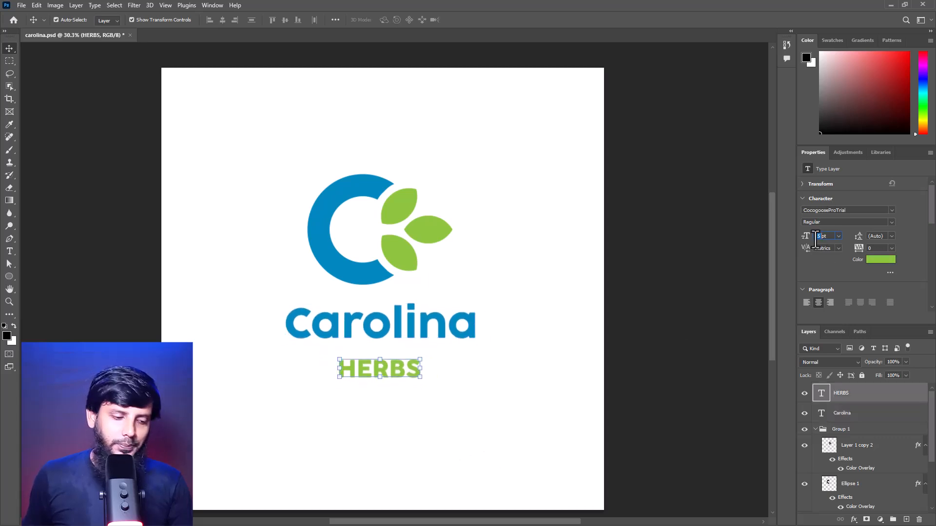
key(shift+Up)
key(shift+Up)
key(shift+Up)
key(shift+Up)
key(shift+Up)
key(shift+Up)
key(shift+Up)
click(382, 413)
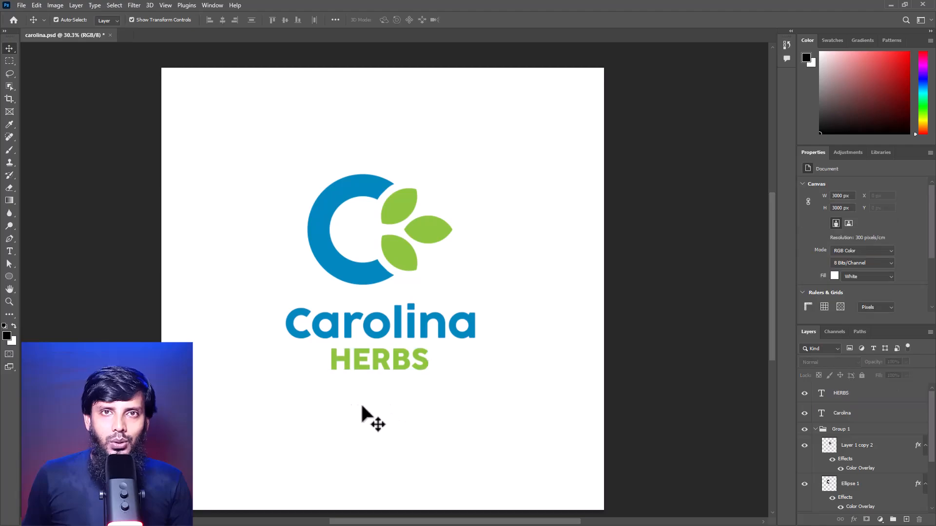